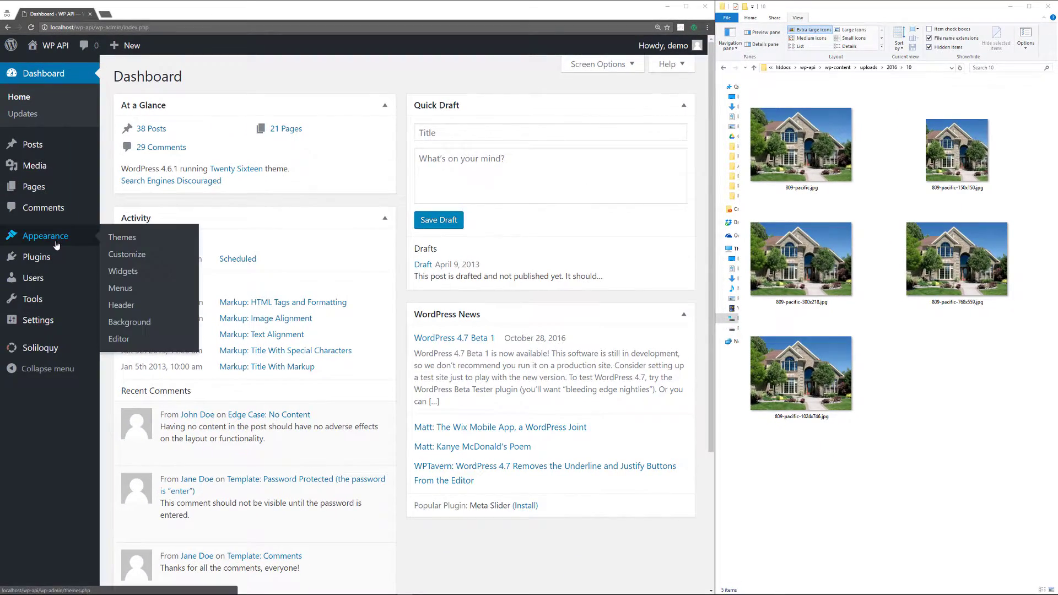
Step: Activate the Responsive theme on the Themes page, replacing Twenty Sixteen
{"action": "left_click", "coordinate": [136, 239]}
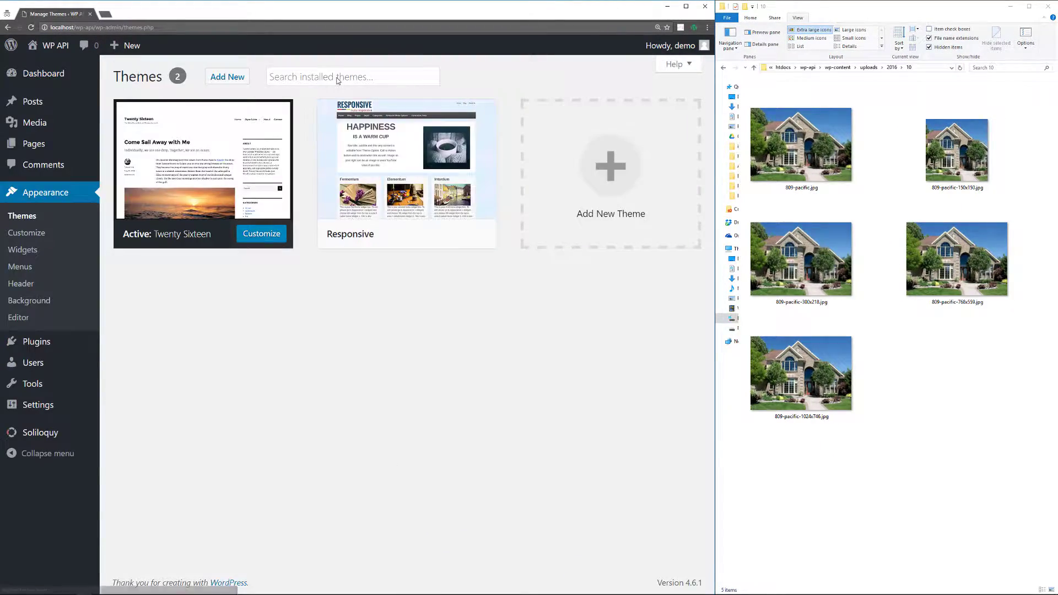
{"action": "mouse_move", "coordinate": [409, 245]}
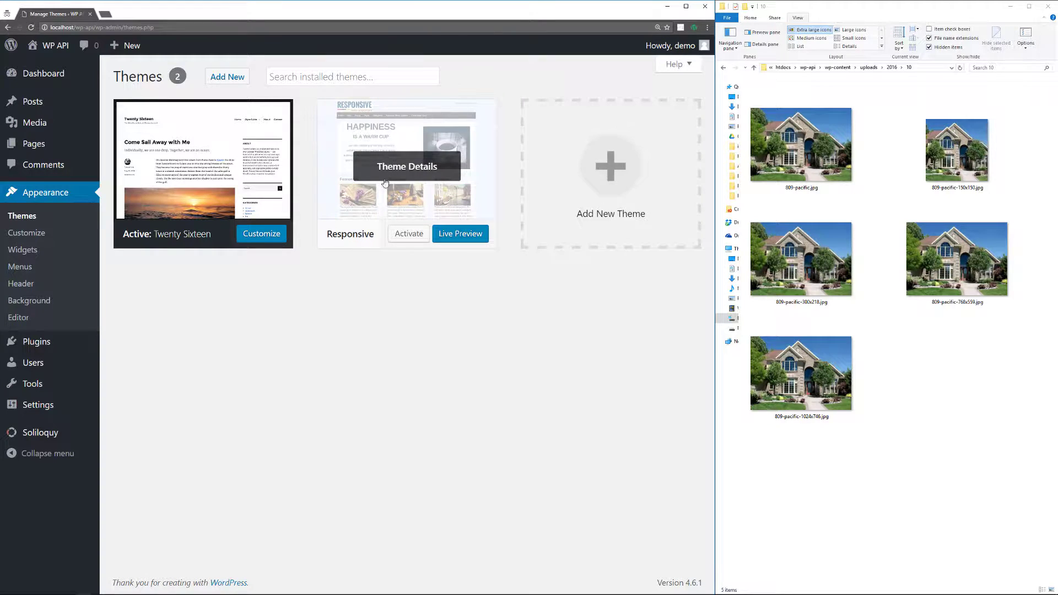
{"action": "left_click", "coordinate": [408, 240]}
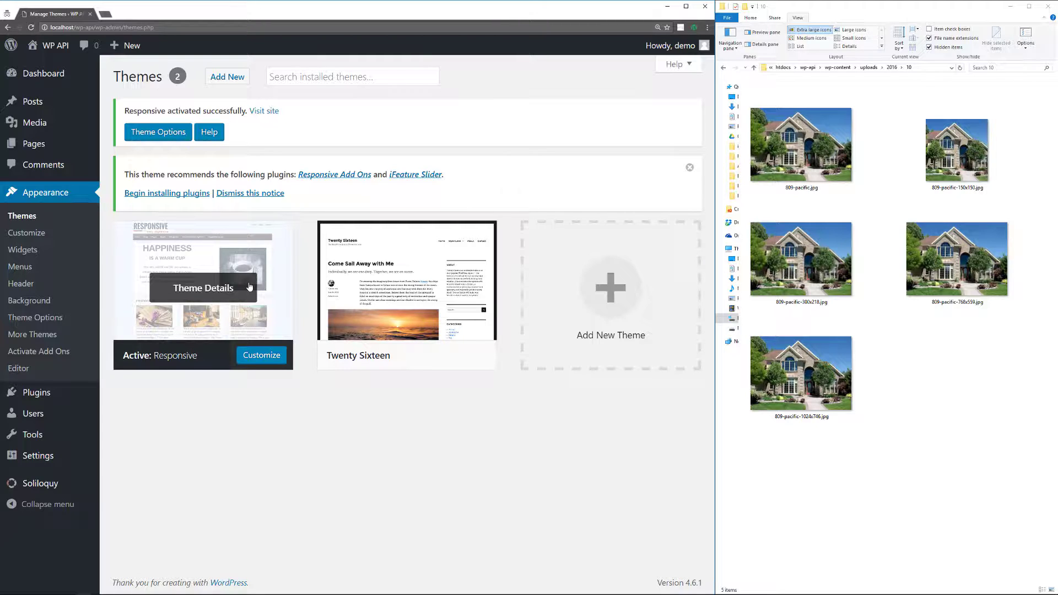
{"action": "mouse_move", "coordinate": [43, 435]}
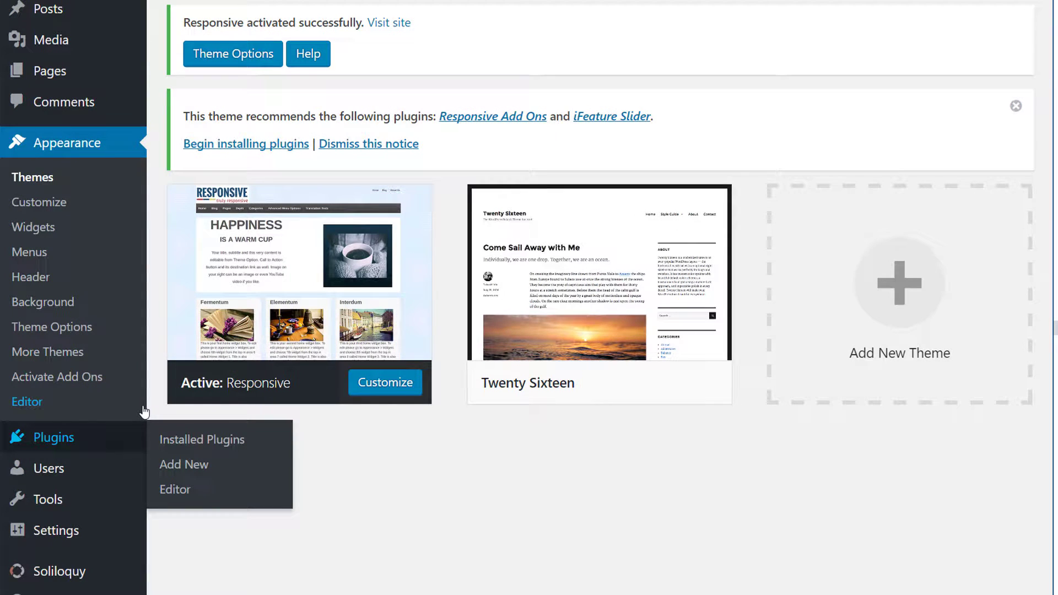
Step: Go from Installed Plugins to Tools > Regen. Thumbnails and start regenerating all 38 images
{"action": "left_click", "coordinate": [188, 440]}
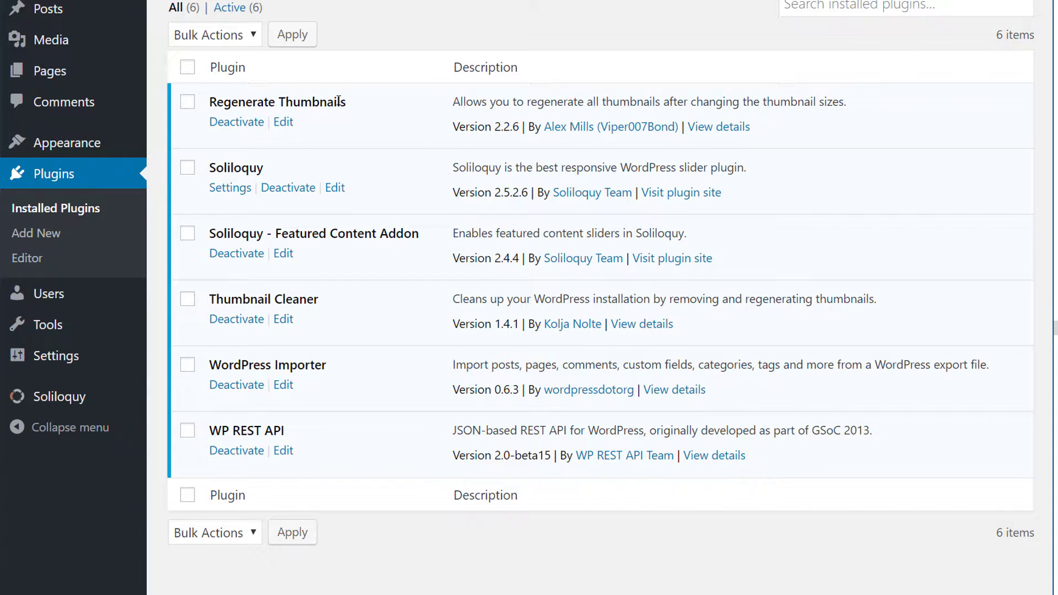
{"action": "mouse_move", "coordinate": [82, 331]}
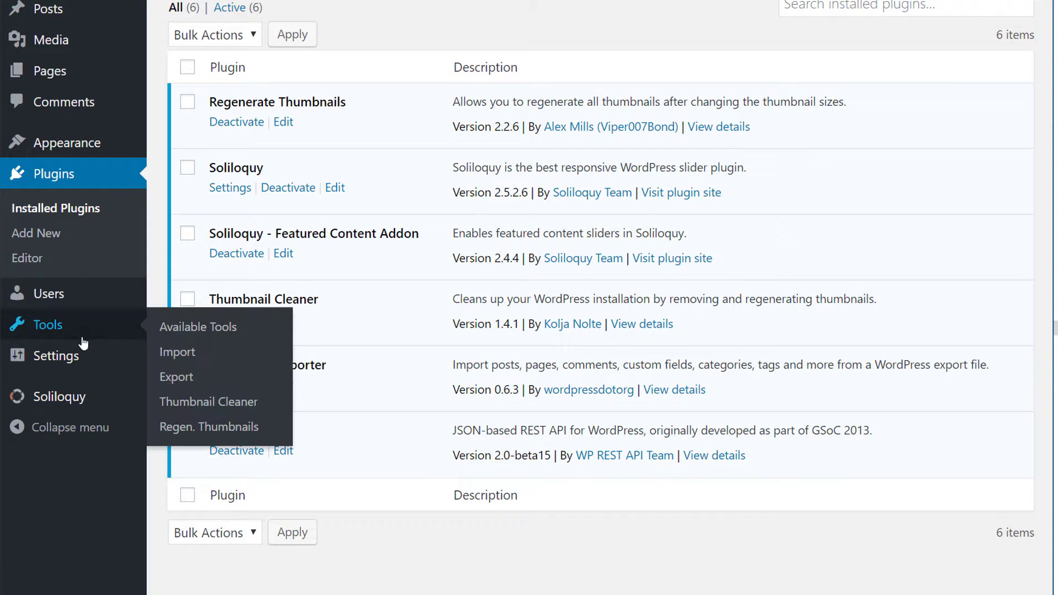
{"action": "left_click", "coordinate": [205, 434]}
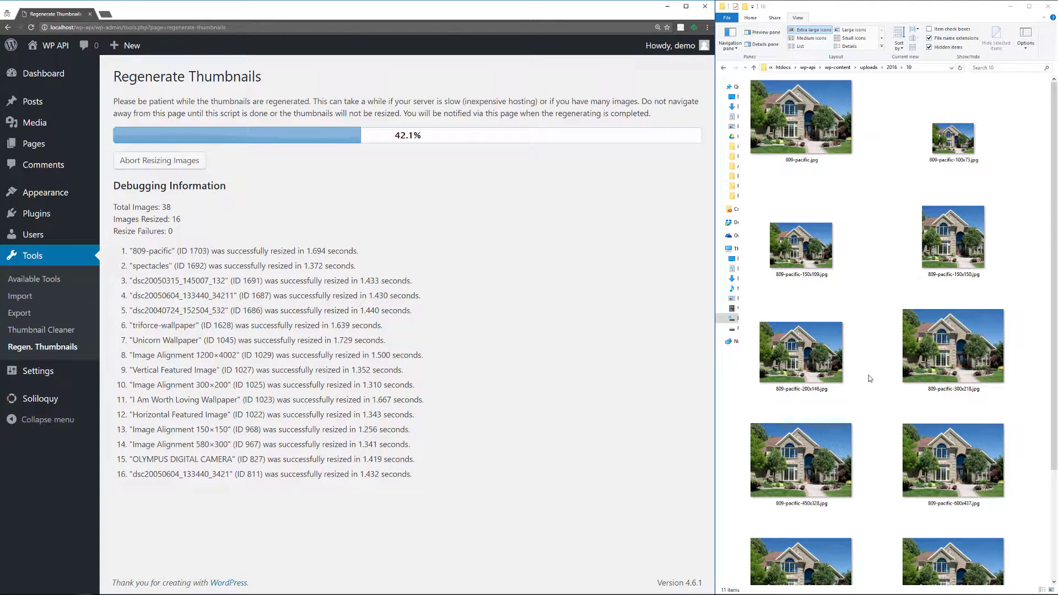
Step: Scroll the Regenerate Thumbnails log until all 38 images finish in 60 seconds with 0 failures
{"action": "scroll", "coordinate": [869, 375], "scroll_direction": "down", "scroll_amount": 2}
{"action": "scroll", "coordinate": [870, 378], "scroll_direction": "up", "scroll_amount": 2}
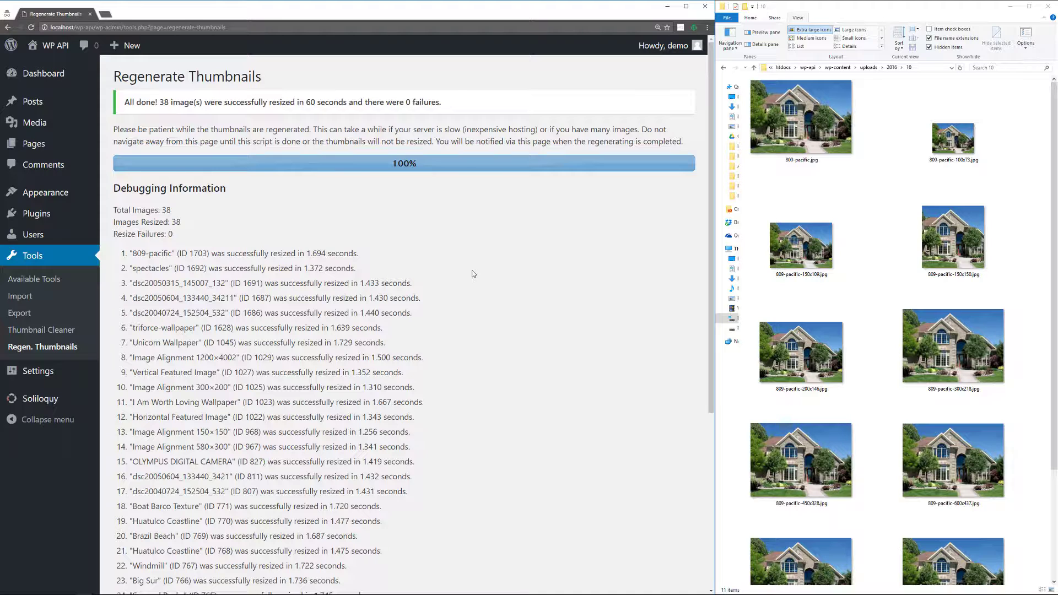
Step: Reactivate Twenty Sixteen as the site theme from the Themes page
{"action": "mouse_move", "coordinate": [83, 193]}
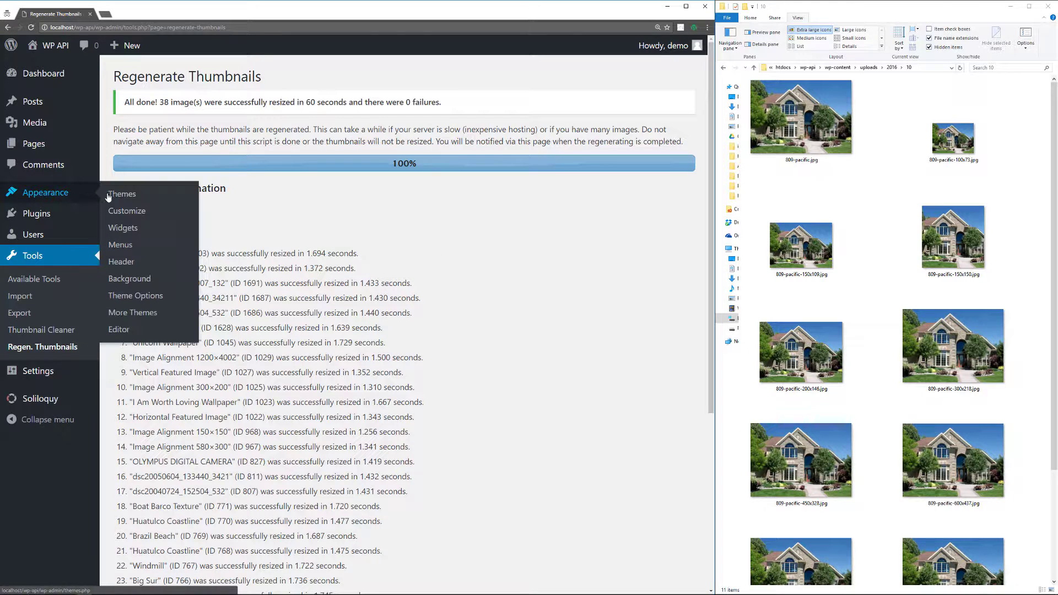
{"action": "left_click", "coordinate": [122, 194]}
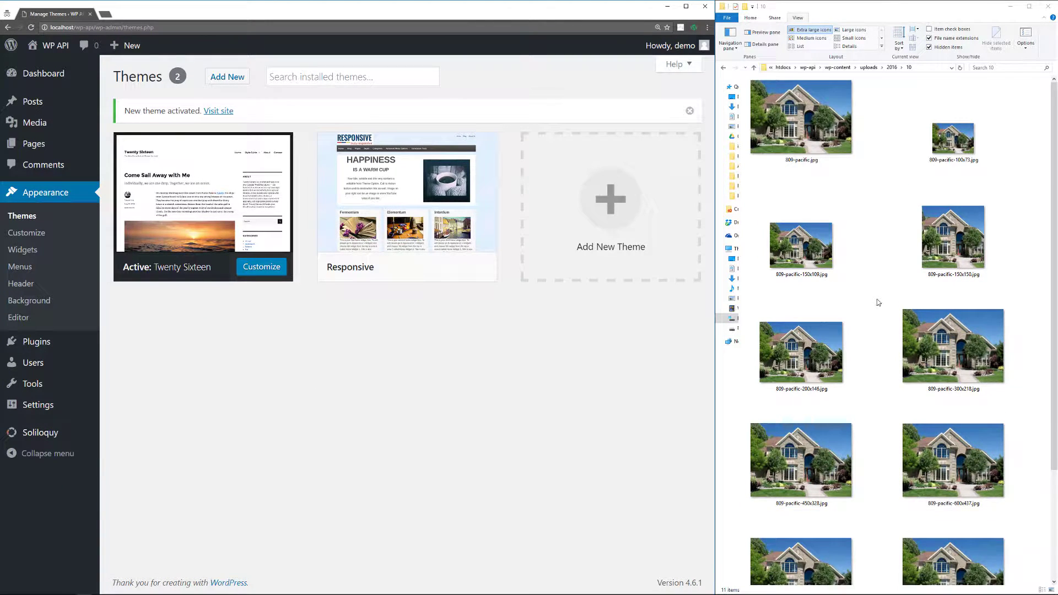
{"action": "scroll", "coordinate": [877, 303], "scroll_direction": "down", "scroll_amount": 2}
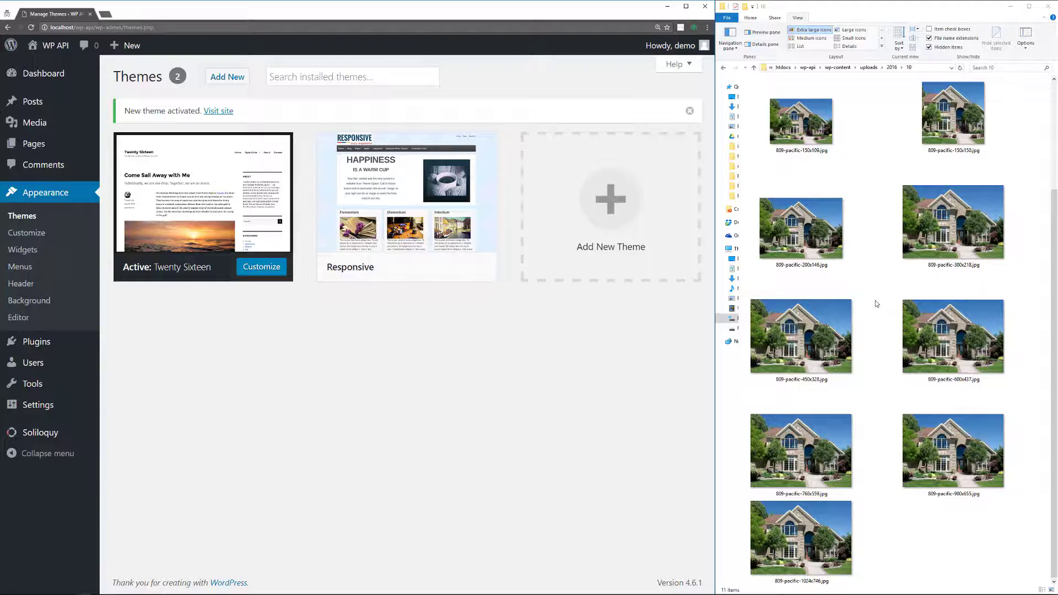
Step: Rerun Regen. Thumbnails under Twenty Sixteen, resizing 38 images in 54 seconds with 0 failures
{"action": "mouse_move", "coordinate": [77, 384]}
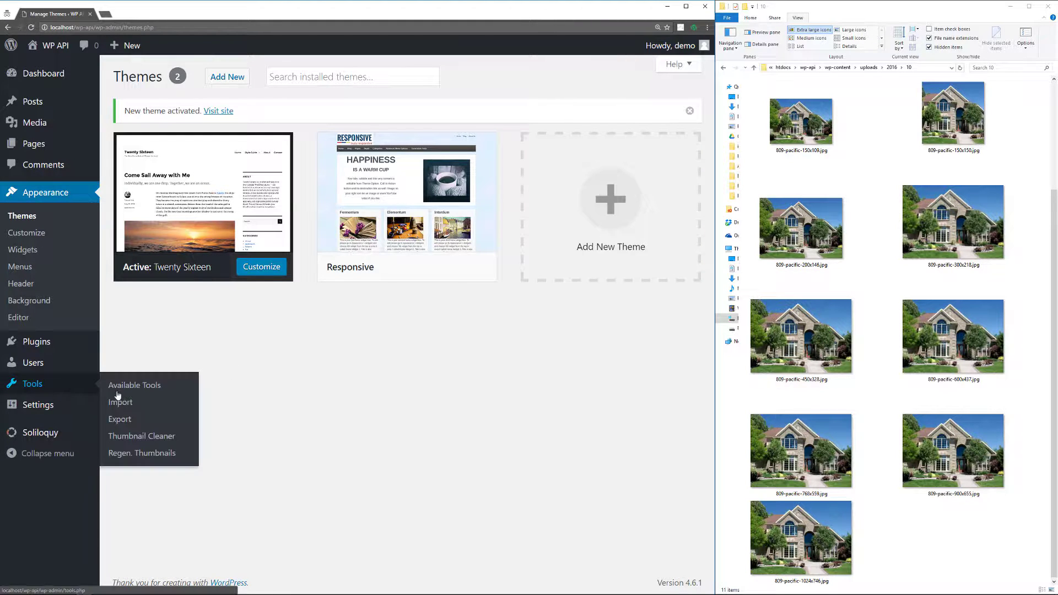
{"action": "left_click", "coordinate": [146, 453]}
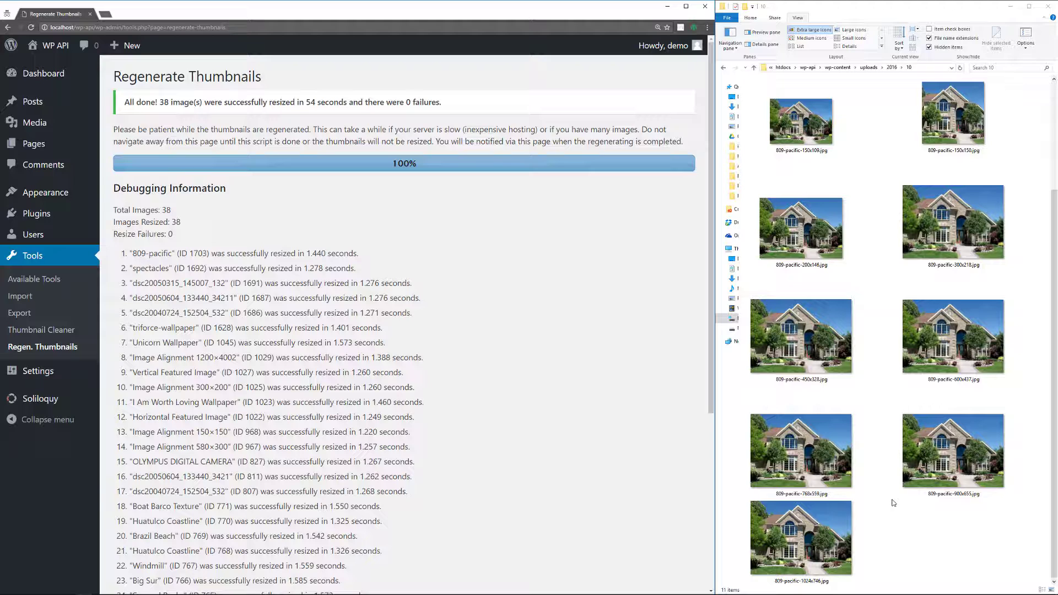
{"action": "scroll", "coordinate": [893, 503], "scroll_direction": "up", "scroll_amount": 2}
{"action": "scroll", "coordinate": [894, 501], "scroll_direction": "down", "scroll_amount": 2}
{"action": "scroll", "coordinate": [884, 493], "scroll_direction": "up", "scroll_amount": 2}
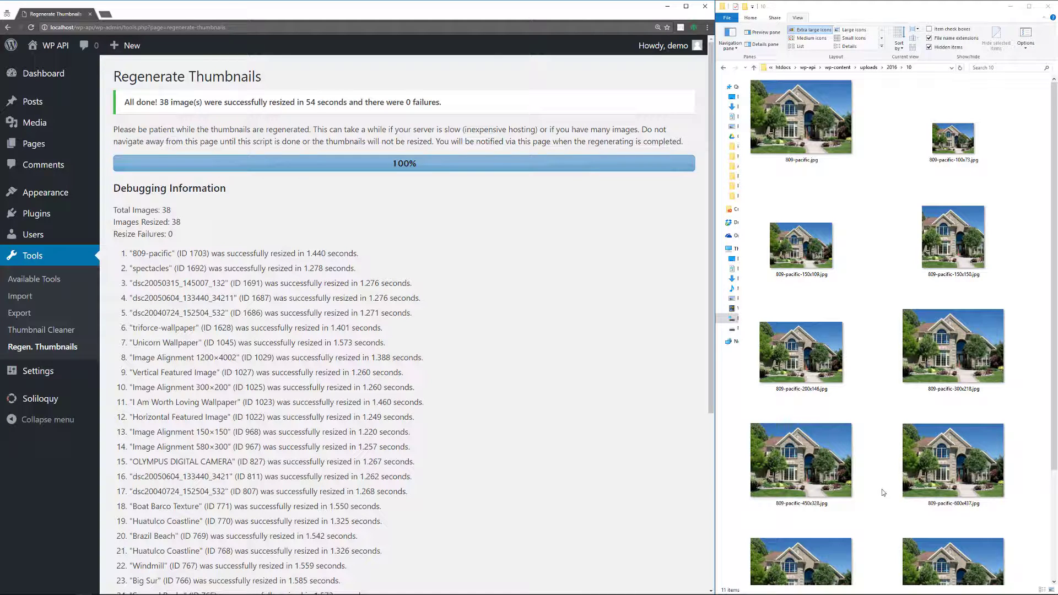
{"action": "scroll", "coordinate": [884, 492], "scroll_direction": "down", "scroll_amount": 2}
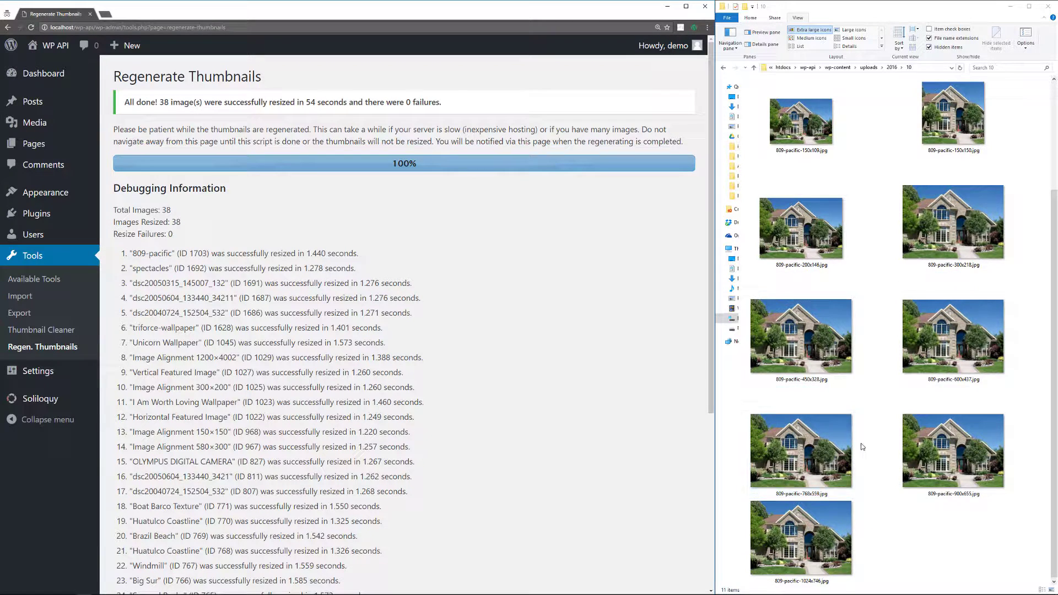
{"action": "scroll", "coordinate": [862, 446], "scroll_direction": "up", "scroll_amount": 2}
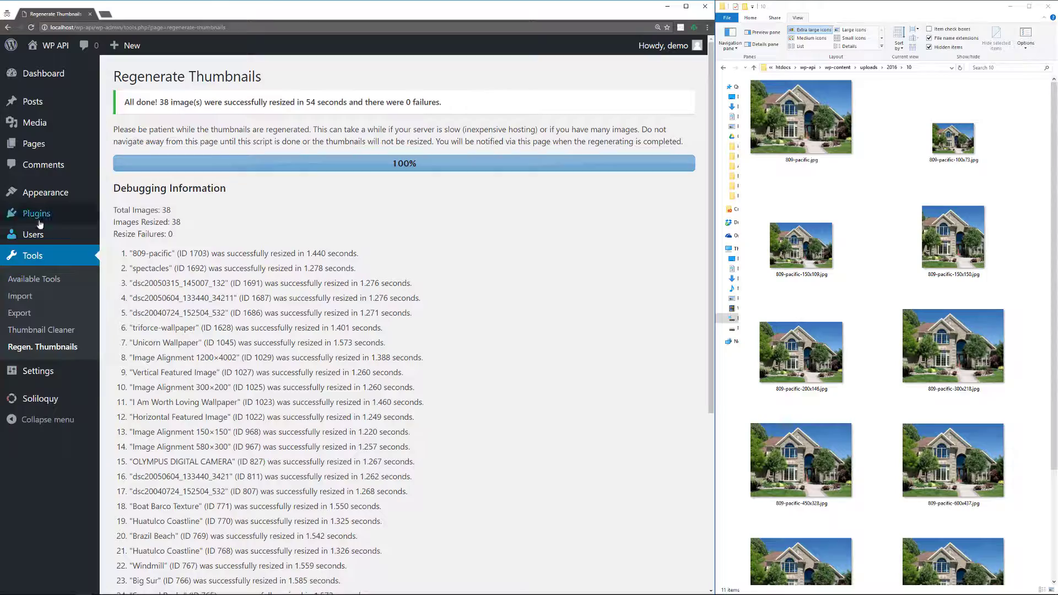
Step: Search Add Plugins for 'thumbnail cleaner', finding Thumbnail Cleaner already active among 41 results
{"action": "mouse_move", "coordinate": [39, 217]}
{"action": "left_click", "coordinate": [122, 217]}
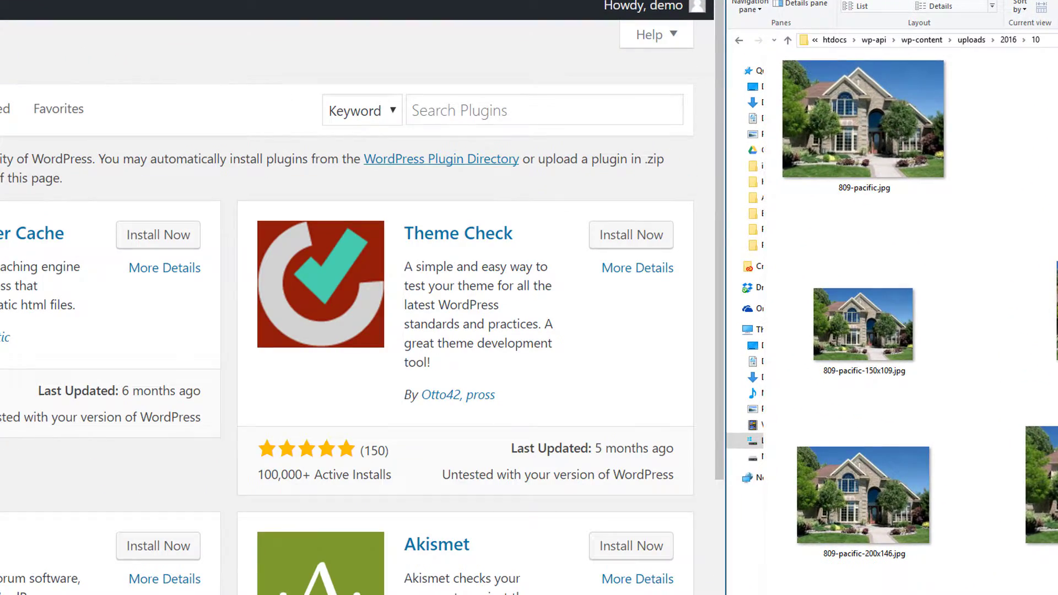
{"action": "left_click", "coordinate": [528, 101]}
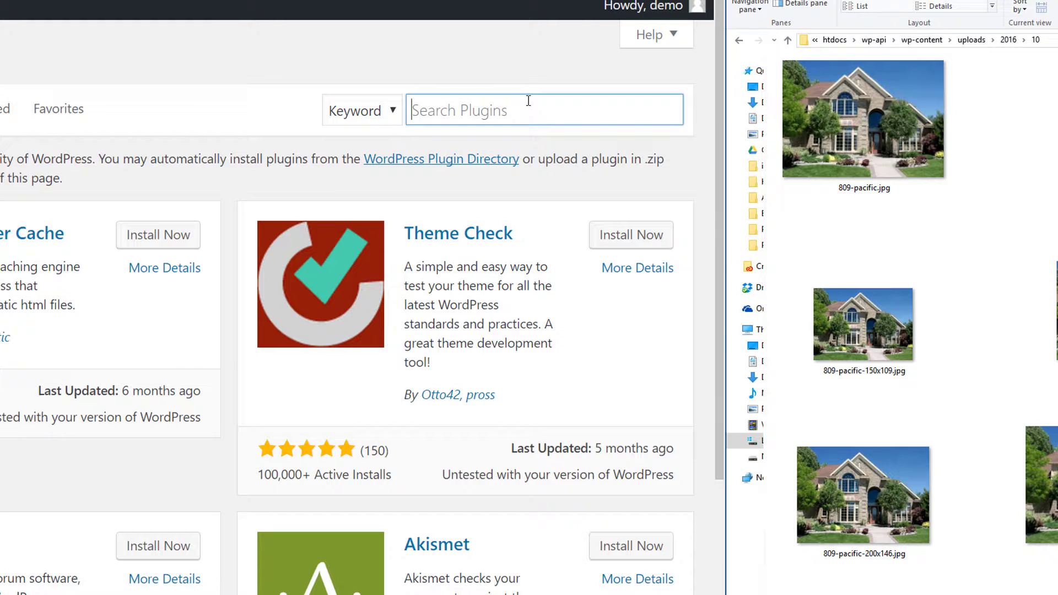
{"action": "type", "text": "thumb"}
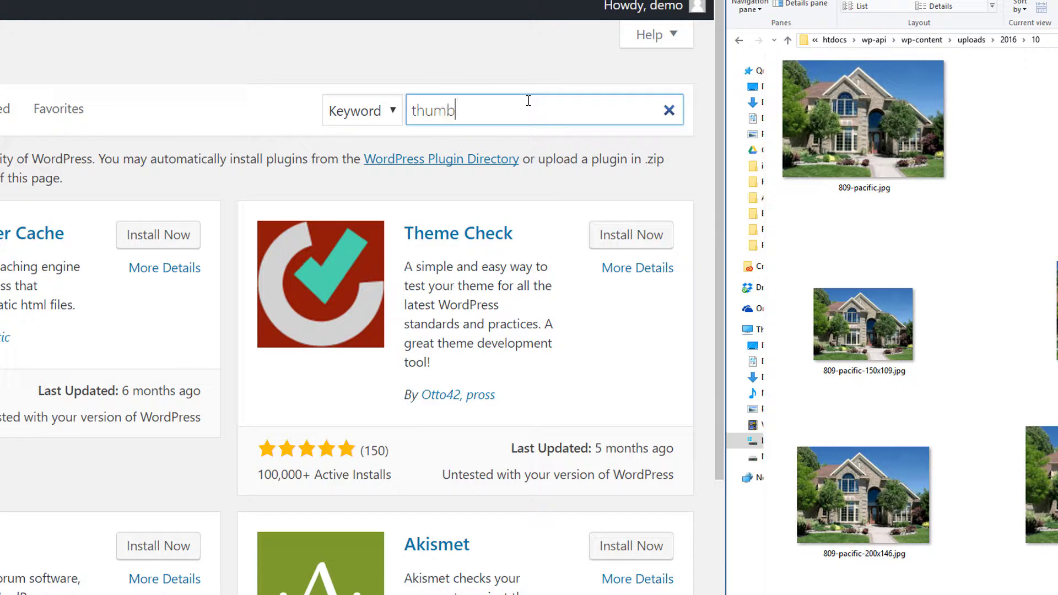
{"action": "type", "text": "nail clean"}
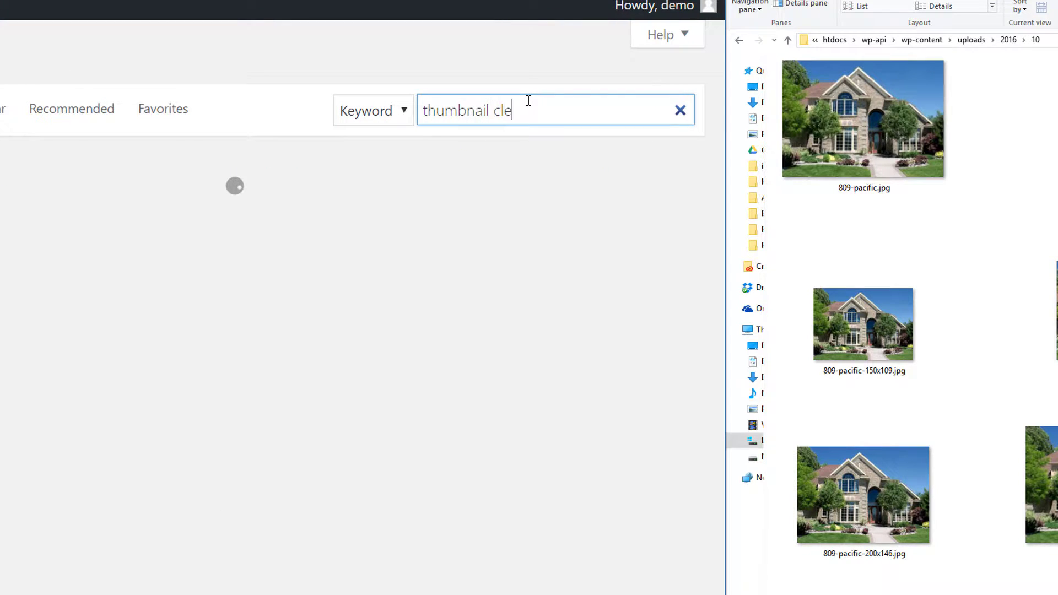
{"action": "type", "text": "er"}
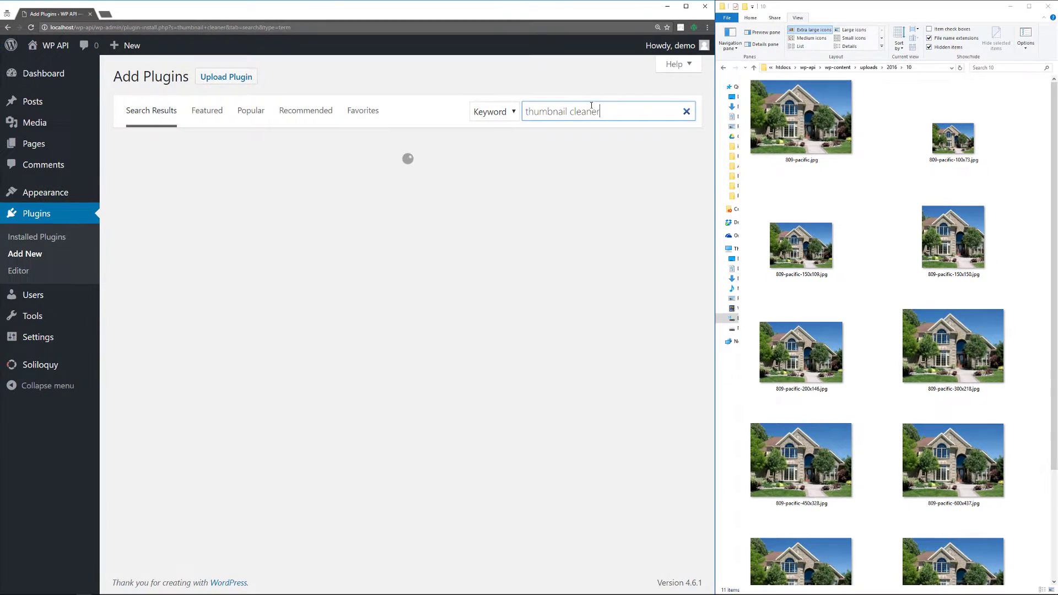
{"action": "mouse_move", "coordinate": [481, 89]}
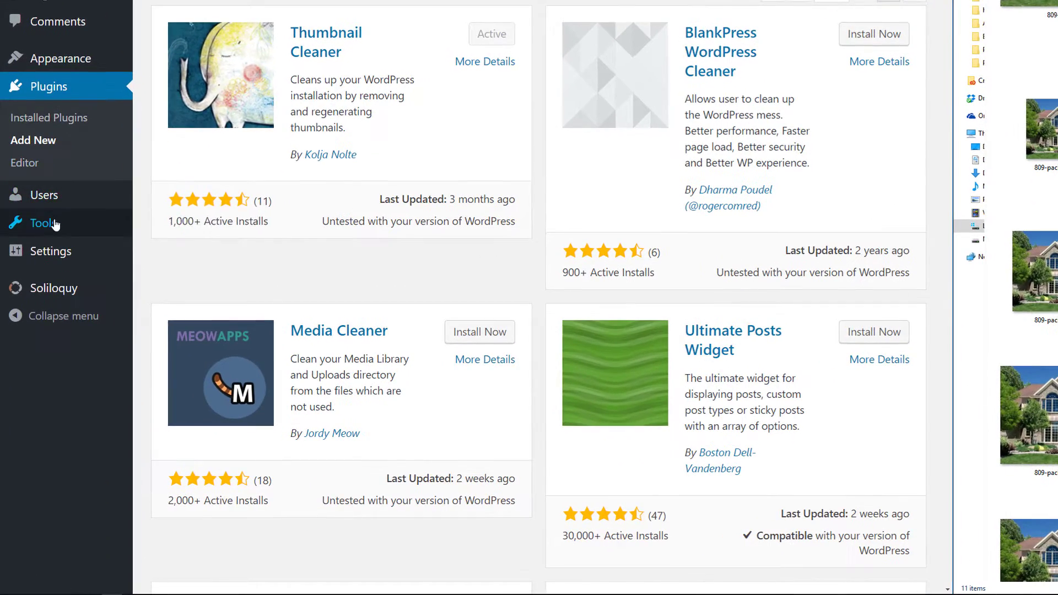
{"action": "mouse_move", "coordinate": [83, 316]}
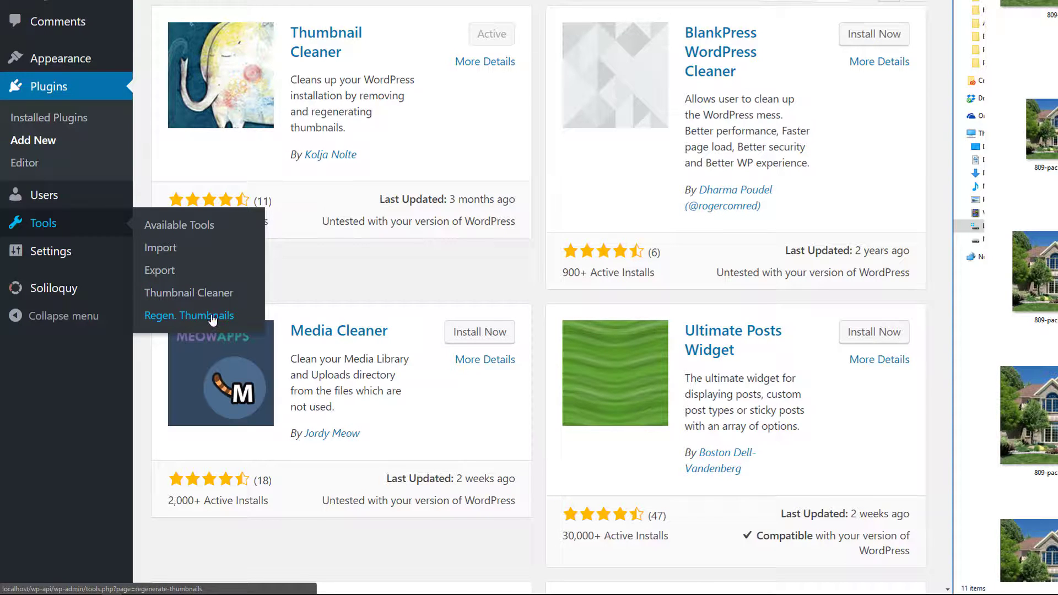
Step: Open the Thumbnail Cleaner page under Tools
{"action": "left_click", "coordinate": [168, 290]}
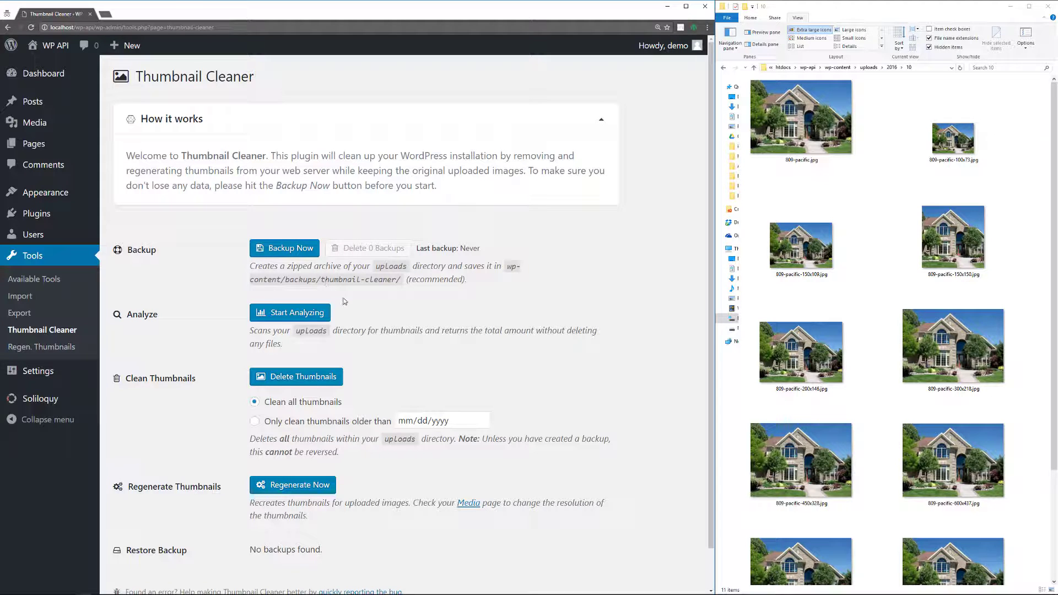
Step: Analyze uploads with Thumbnail Cleaner: 24 originals (5.68 MB), 340 thumbnails (13.14 MB)
{"action": "left_click", "coordinate": [285, 316]}
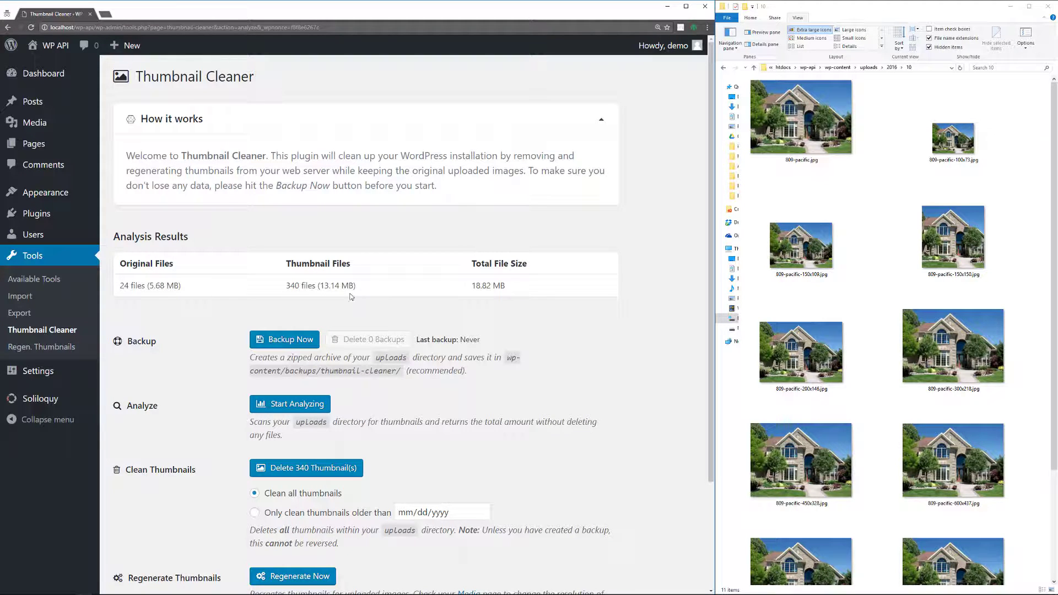
{"action": "scroll", "coordinate": [498, 286], "scroll_direction": "down", "scroll_amount": 2}
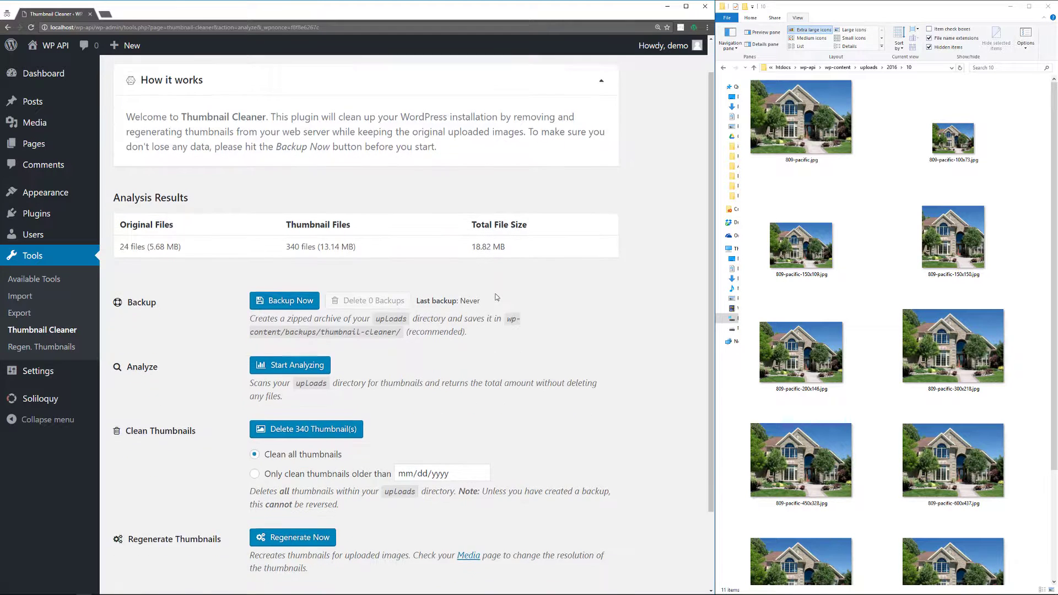
{"action": "scroll", "coordinate": [489, 305], "scroll_direction": "down", "scroll_amount": 1}
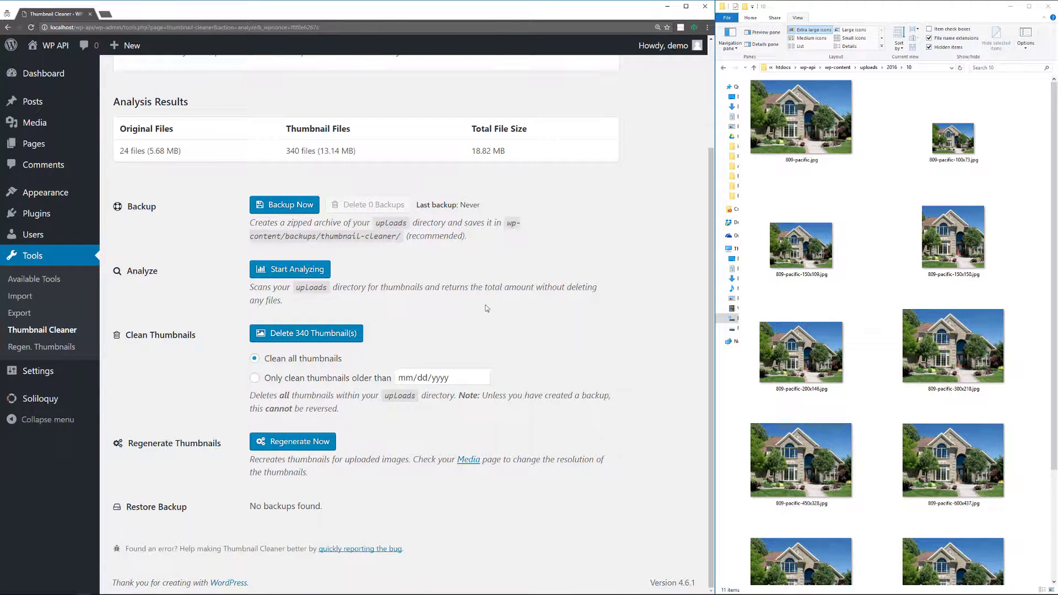
Step: Delete all 340 thumbnails with 'Clean all thumbnails', confirming without a backup
{"action": "left_click", "coordinate": [295, 335]}
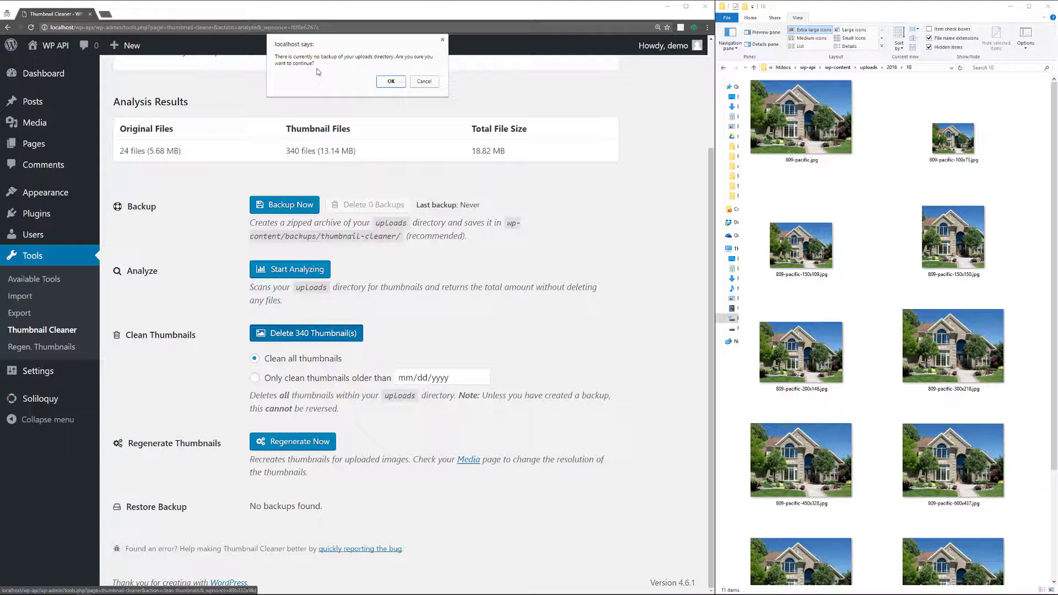
{"action": "left_click", "coordinate": [391, 82]}
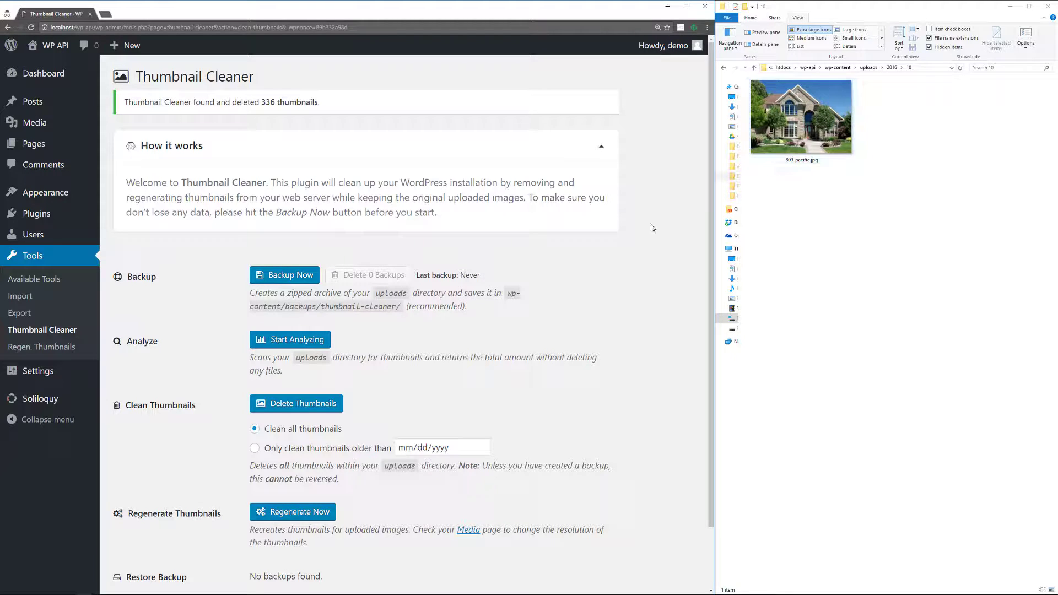
{"action": "scroll", "coordinate": [535, 307], "scroll_direction": "down", "scroll_amount": 1}
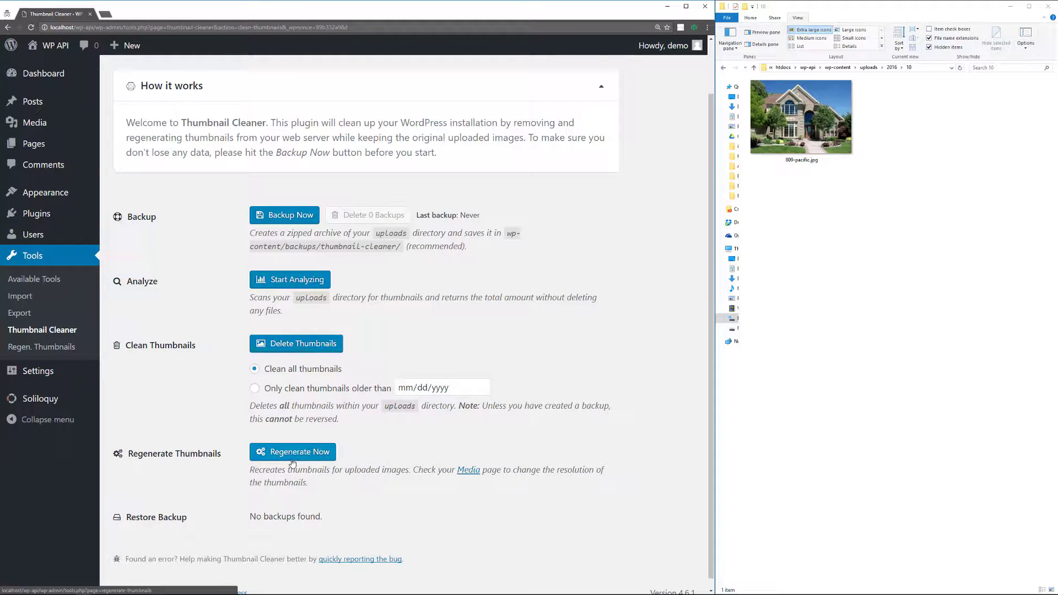
Step: Start Regenerate All Thumbnails via Thumbnail Cleaner's Regenerate Now link
{"action": "left_click", "coordinate": [293, 460]}
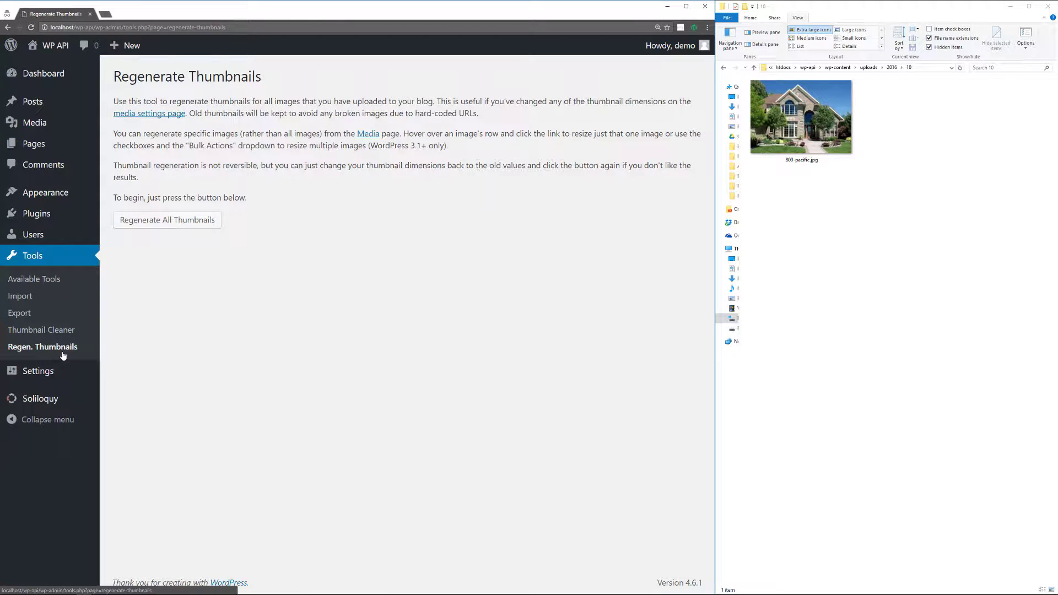
{"action": "left_click", "coordinate": [172, 220]}
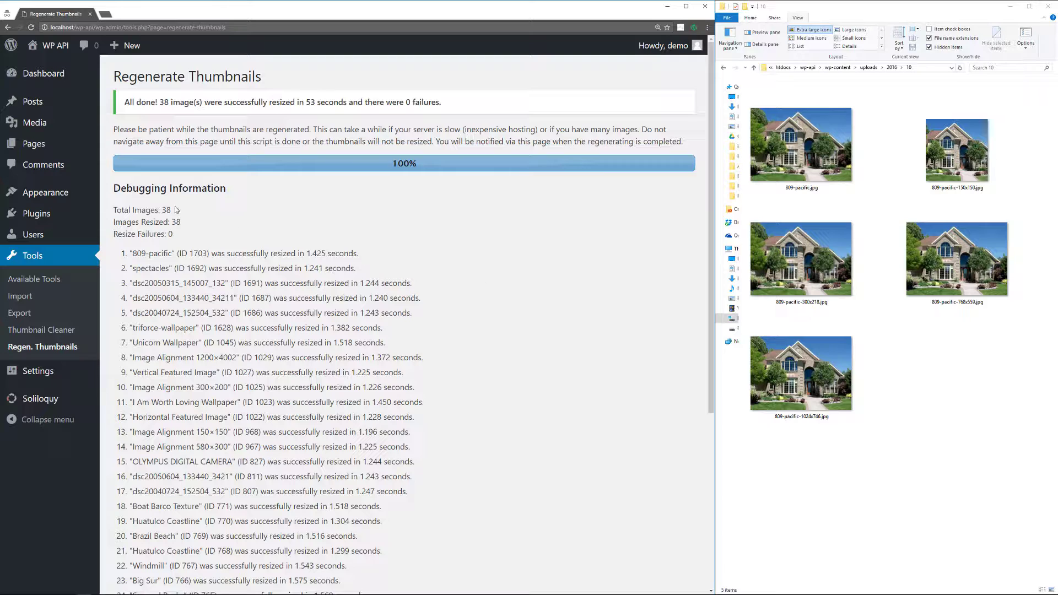
Step: Search the Add Plugins directory for 'thumbnail cleaner'
{"action": "mouse_move", "coordinate": [61, 218]}
{"action": "left_click", "coordinate": [118, 233]}
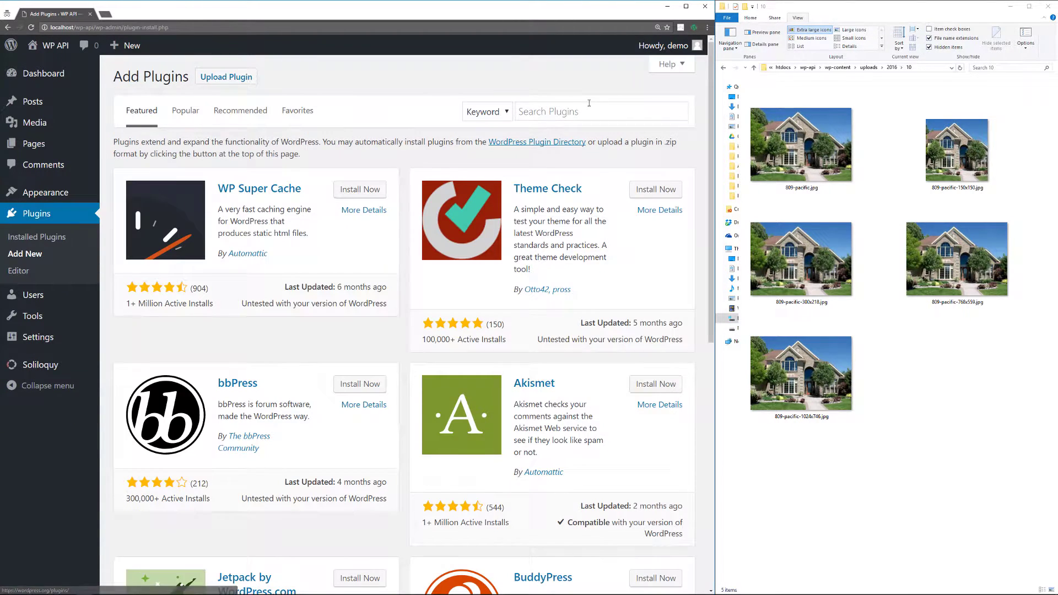
{"action": "left_click", "coordinate": [589, 103]}
{"action": "type", "text": "thumbnail"}
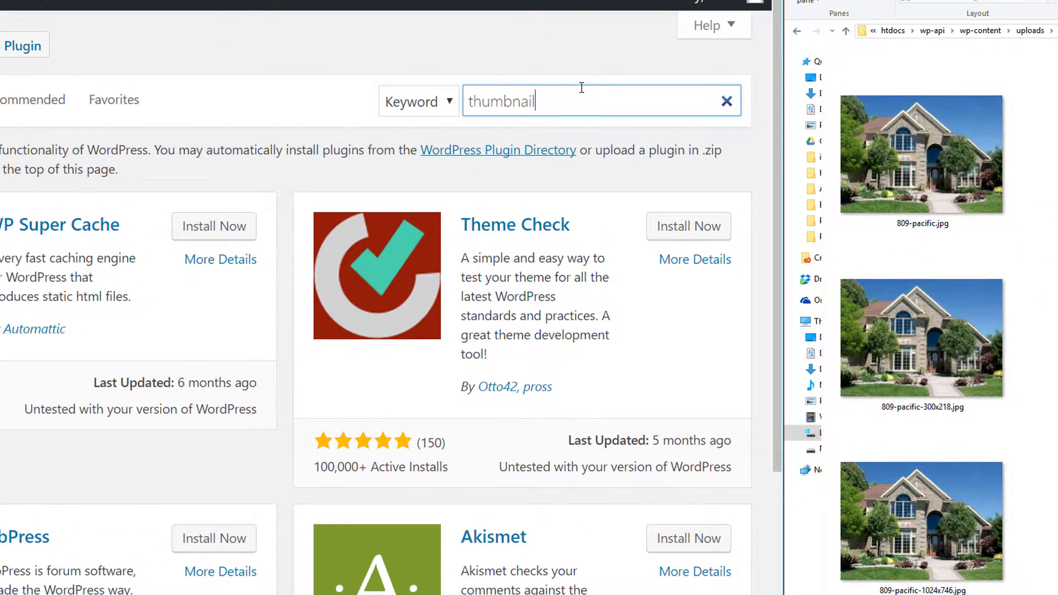
{"action": "type", "text": " clean"}
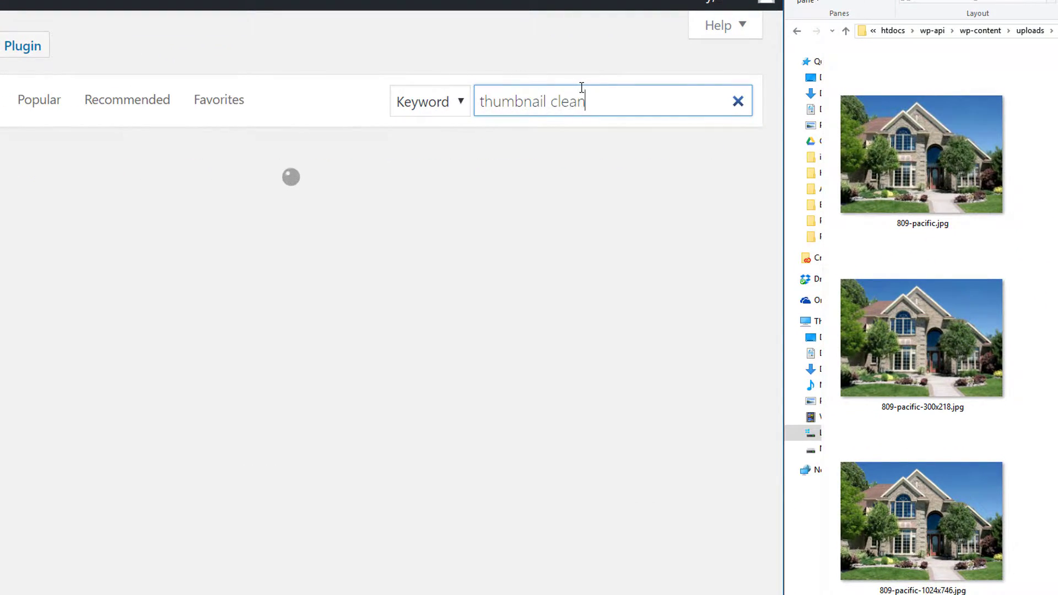
{"action": "type", "text": "er"}
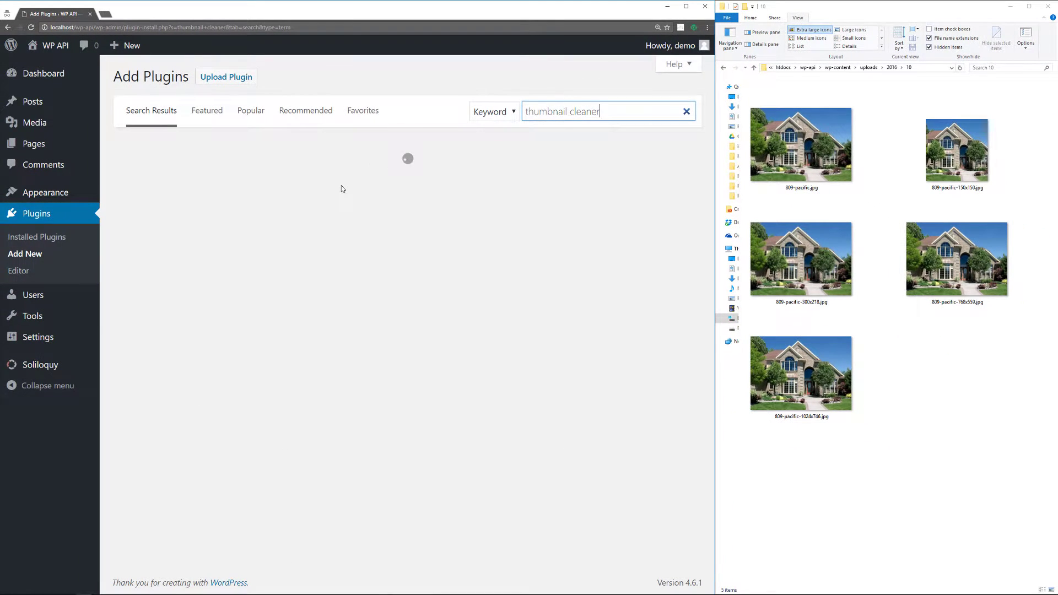